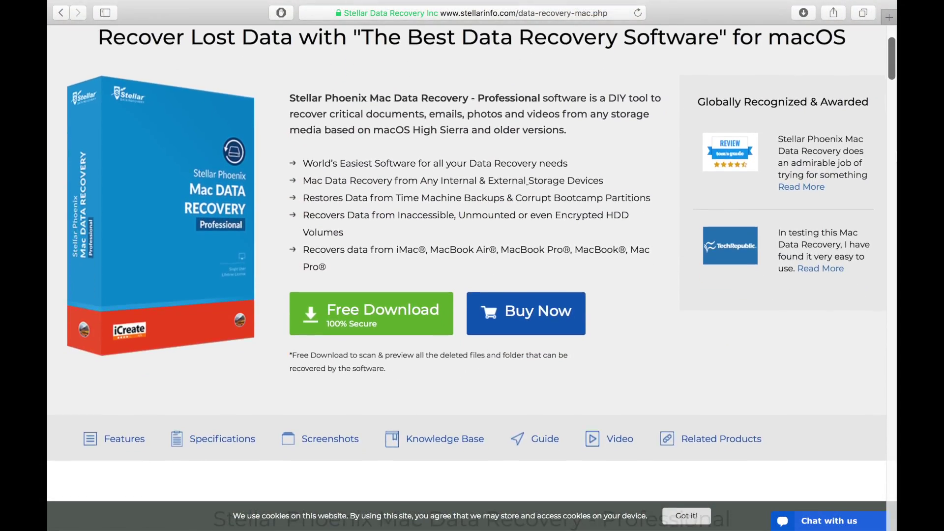
# Scroll down through the feature sections of the Stellar Phoenix product page in Safari
pyautogui.scroll(-5, 472, 266)
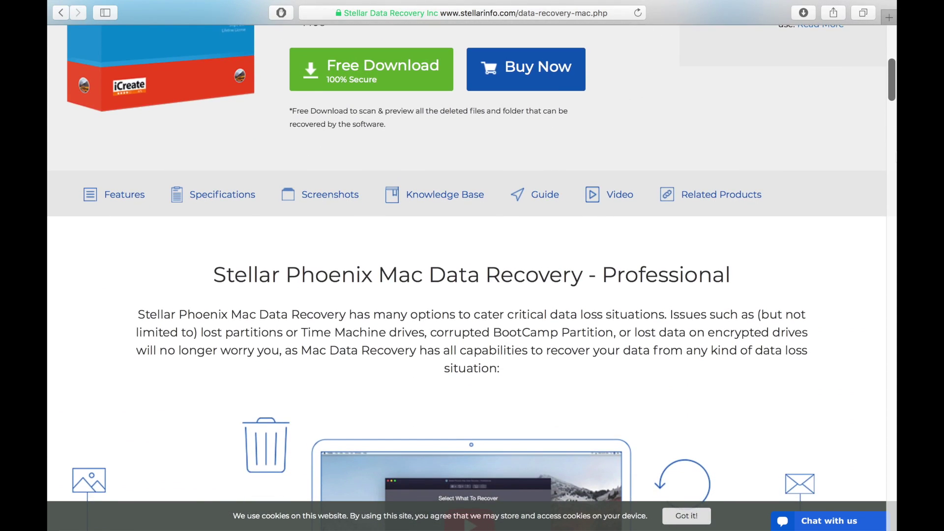
pyautogui.scroll(-5, 472, 266)
pyautogui.scroll(-15, 471, 265)
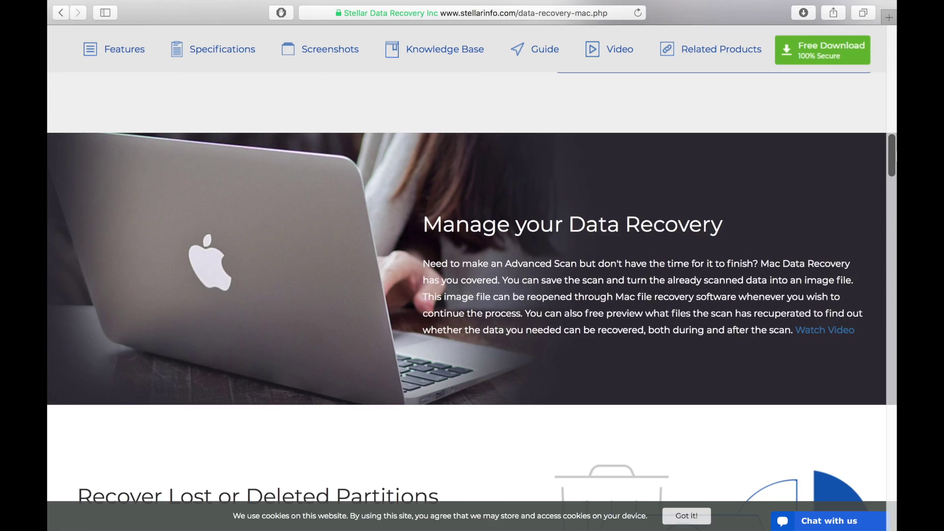
pyautogui.scroll(-6, 472, 265)
pyautogui.scroll(-12, 471, 266)
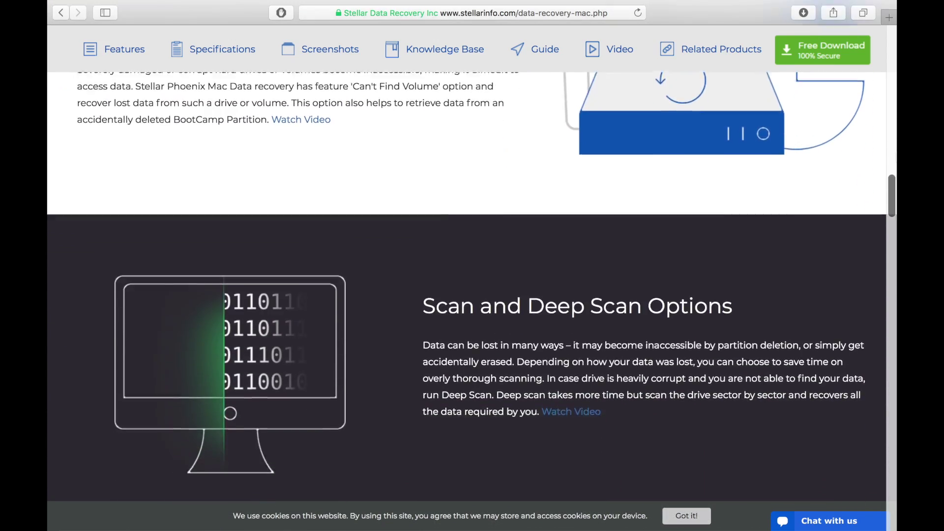
pyautogui.scroll(-5, 472, 265)
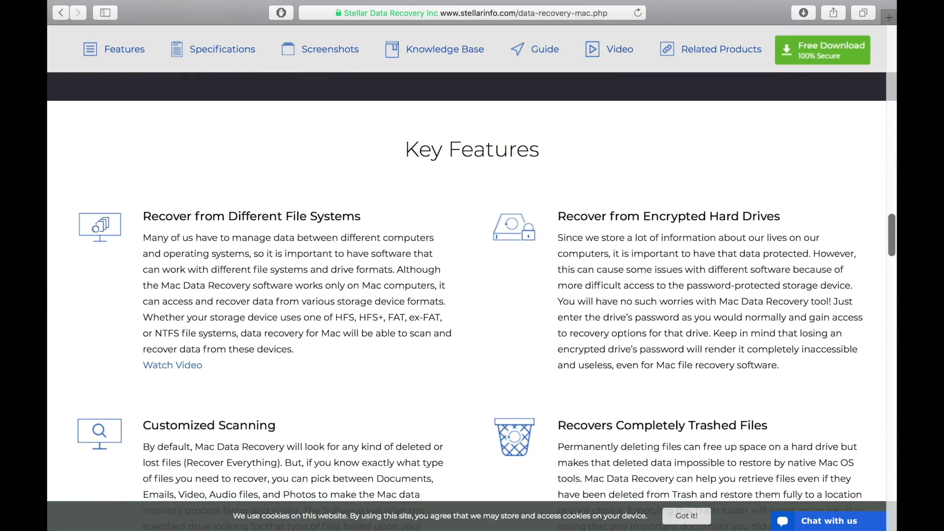
pyautogui.scroll(-8, 472, 265)
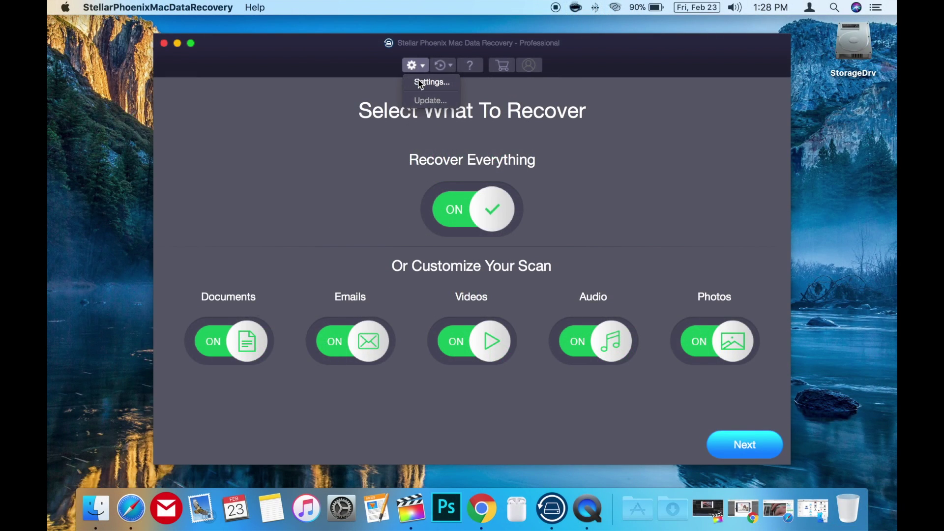
pyautogui.click(438, 84)
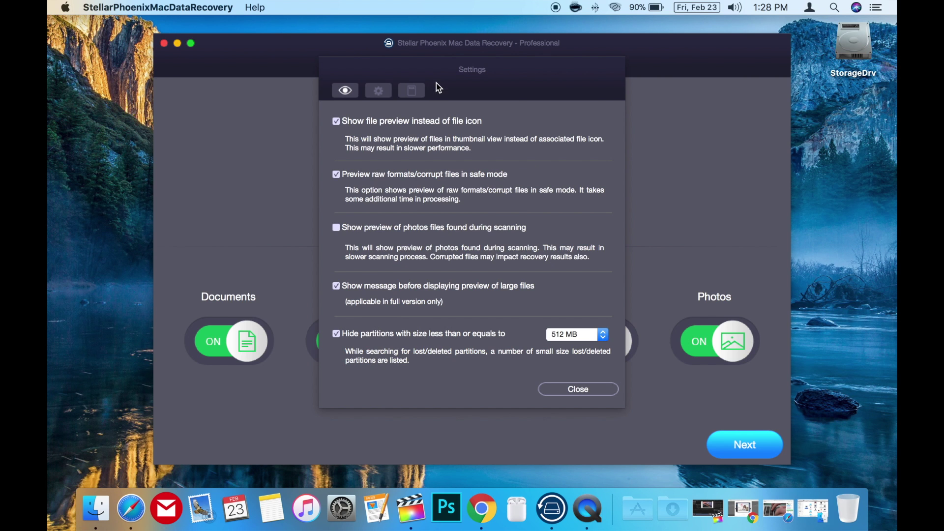
pyautogui.click(378, 90)
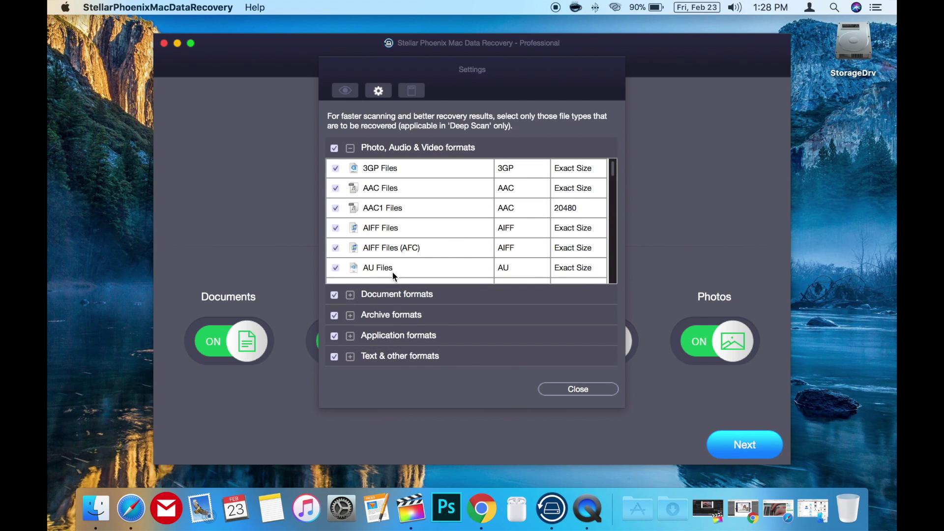
pyautogui.click(350, 294)
pyautogui.click(350, 315)
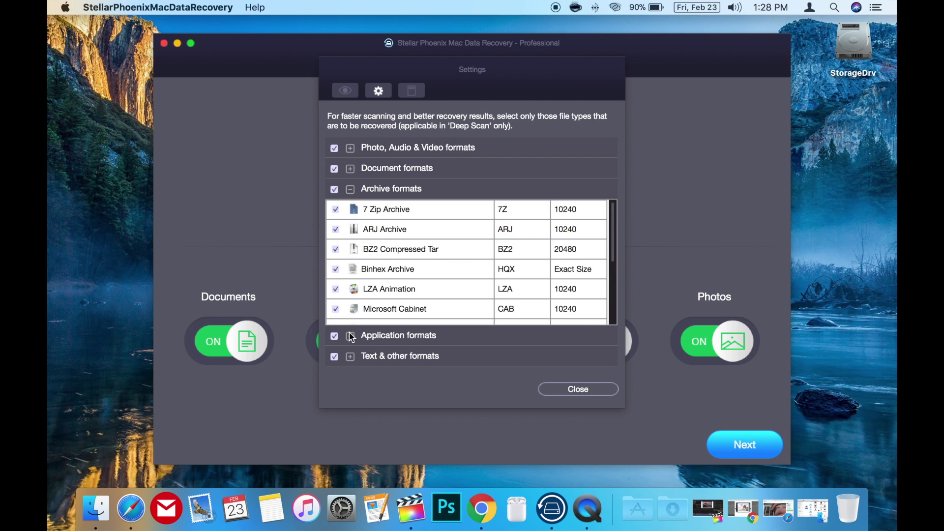
pyautogui.click(350, 335)
pyautogui.click(350, 356)
pyautogui.click(411, 91)
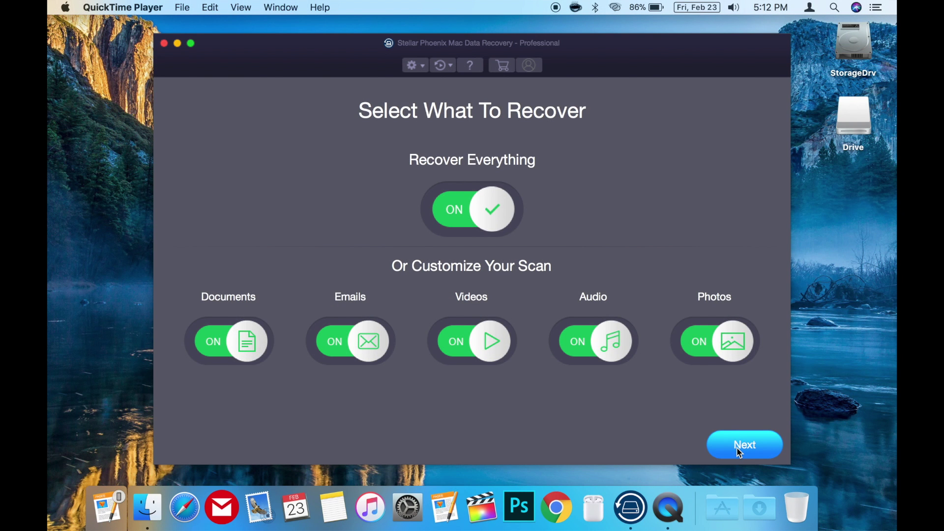
# Scan the Drive volume (53 files found), then select Macintosh HD as the next scan target
pyautogui.click(738, 448)
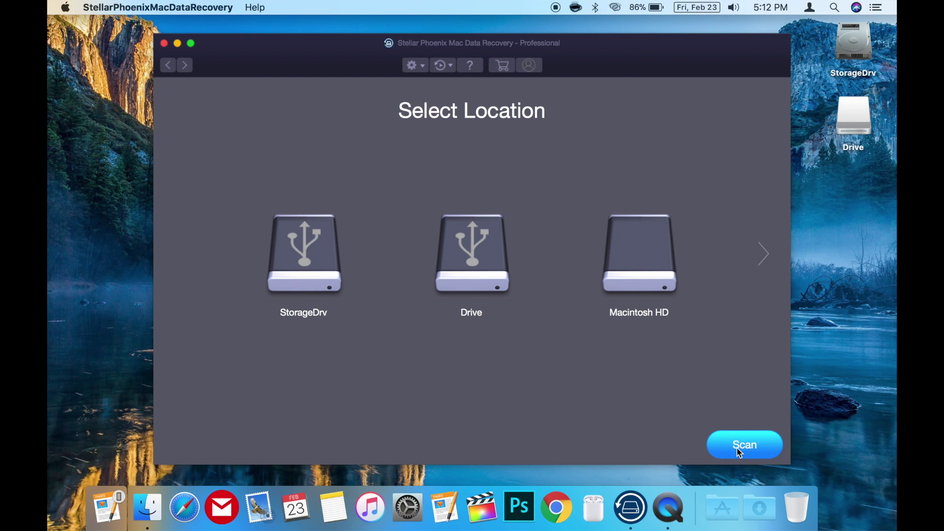
pyautogui.click(471, 275)
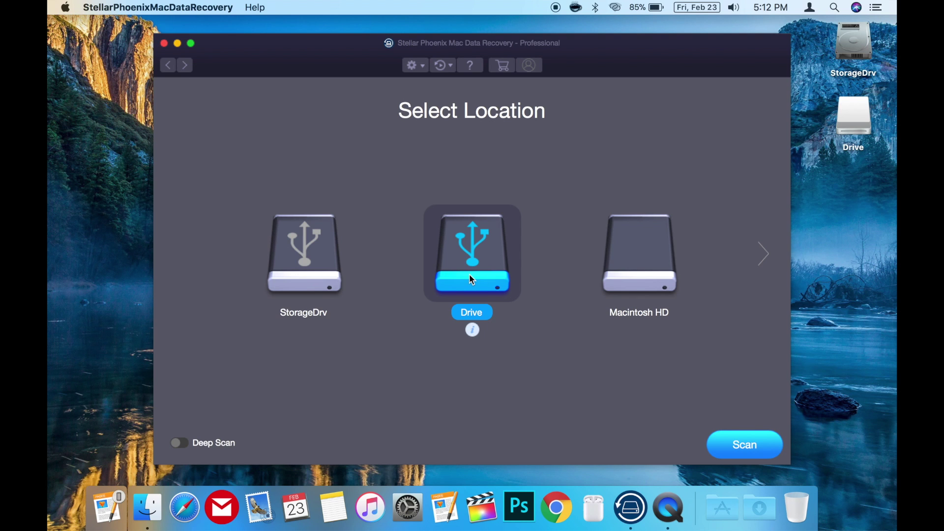
pyautogui.click(749, 448)
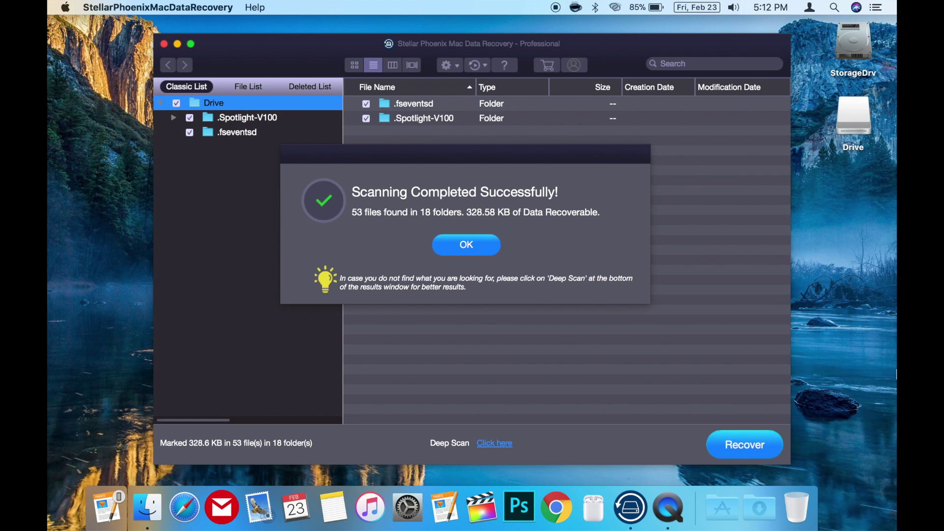
pyautogui.click(478, 250)
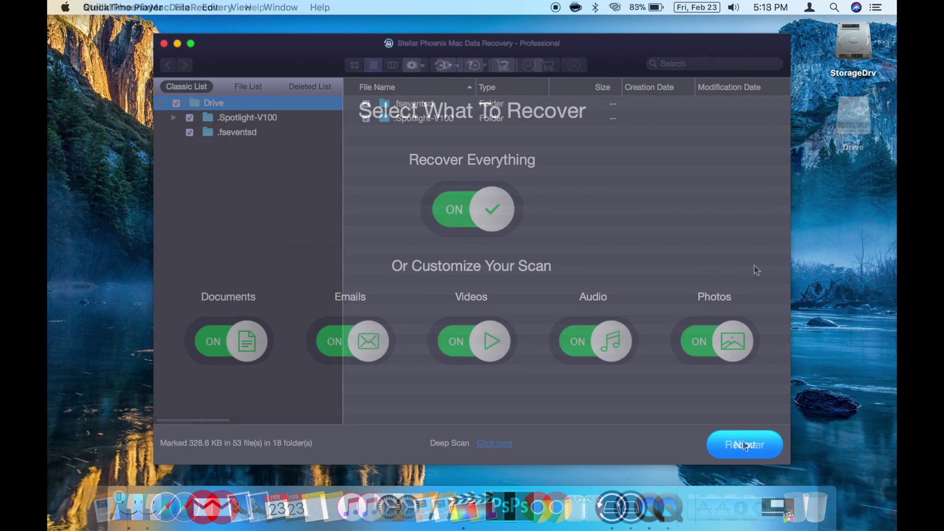
pyautogui.click(743, 443)
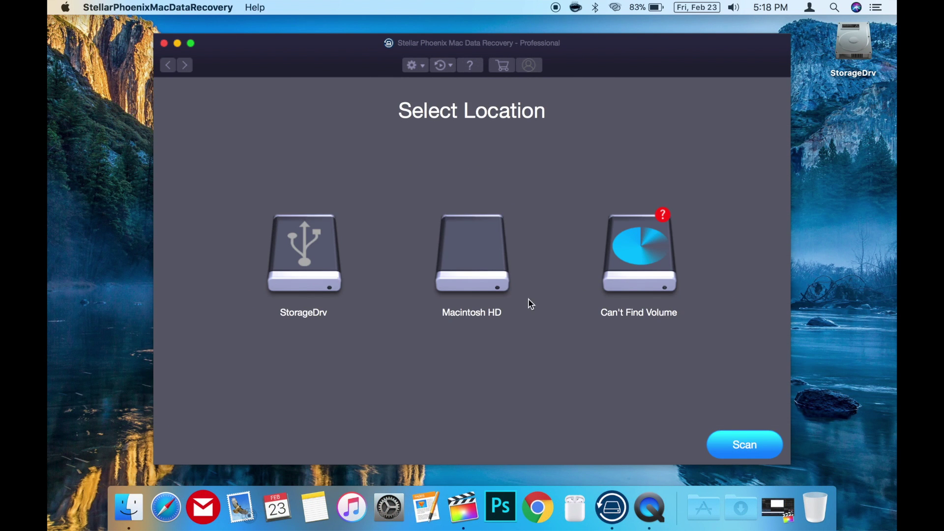
pyautogui.click(484, 273)
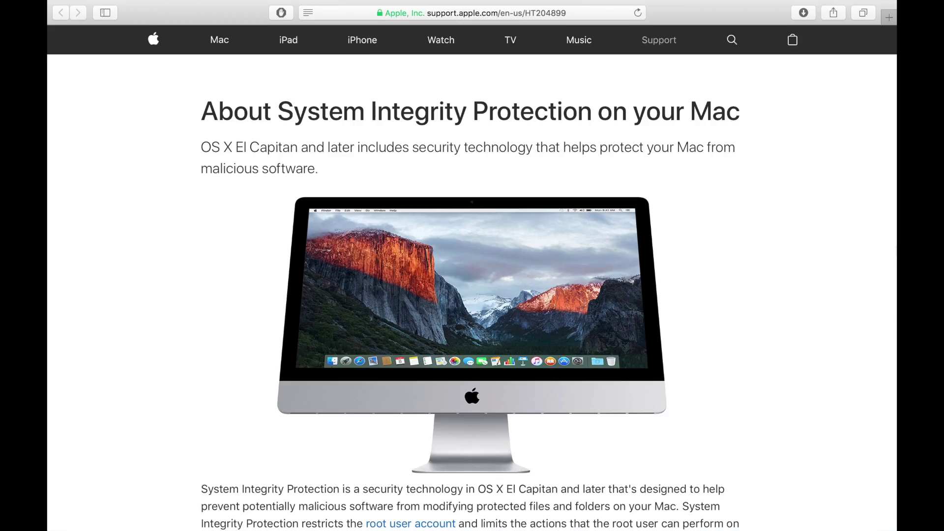
# Scroll through Apple's About System Integrity Protection support article
pyautogui.scroll(-10, 472, 277)
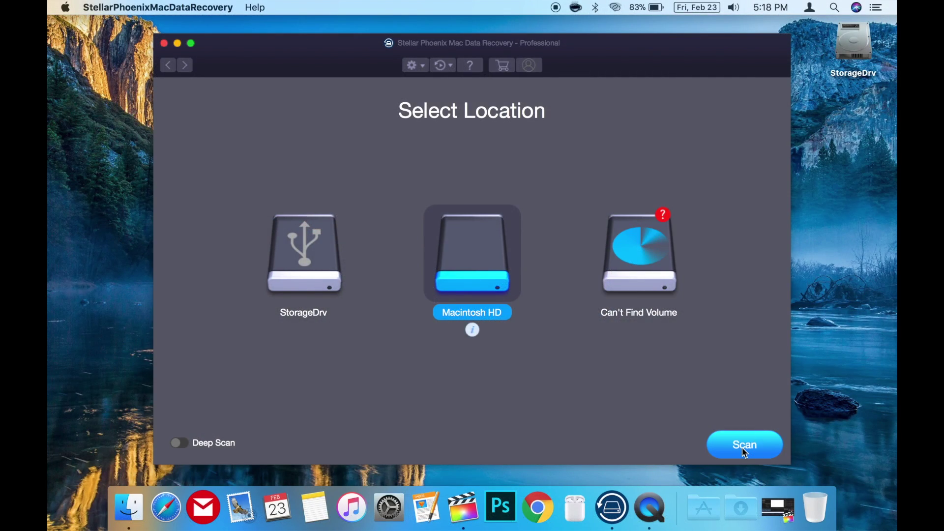
# Start a Macintosh HD scan, which brings up the High Sierra recovery-mode instructions
pyautogui.click(742, 446)
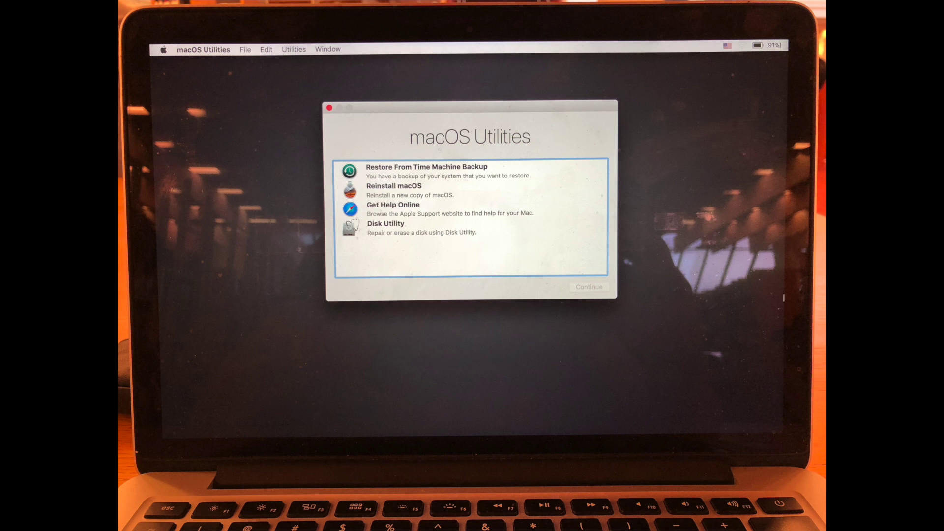
# Open Terminal from the Recovery Mode utilities and enter csrutil disable
pyautogui.click(294, 49)
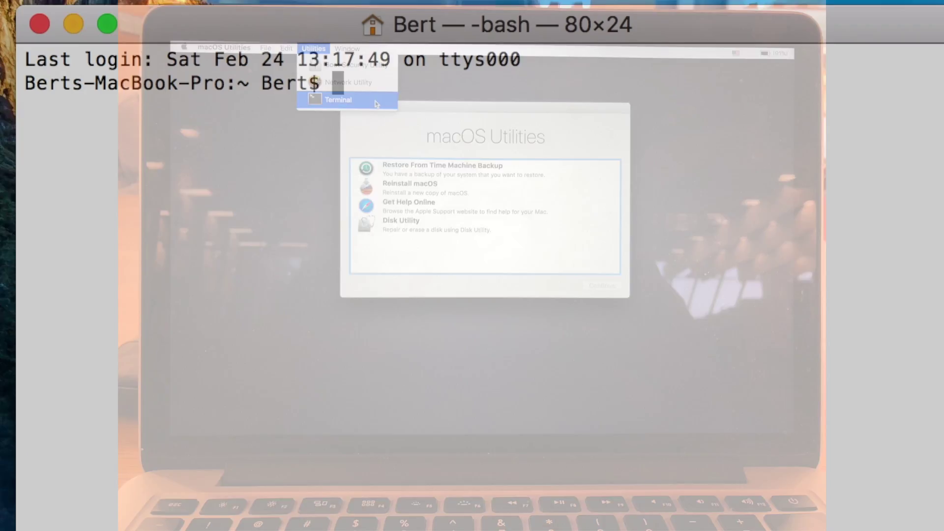
pyautogui.write('csrutil')
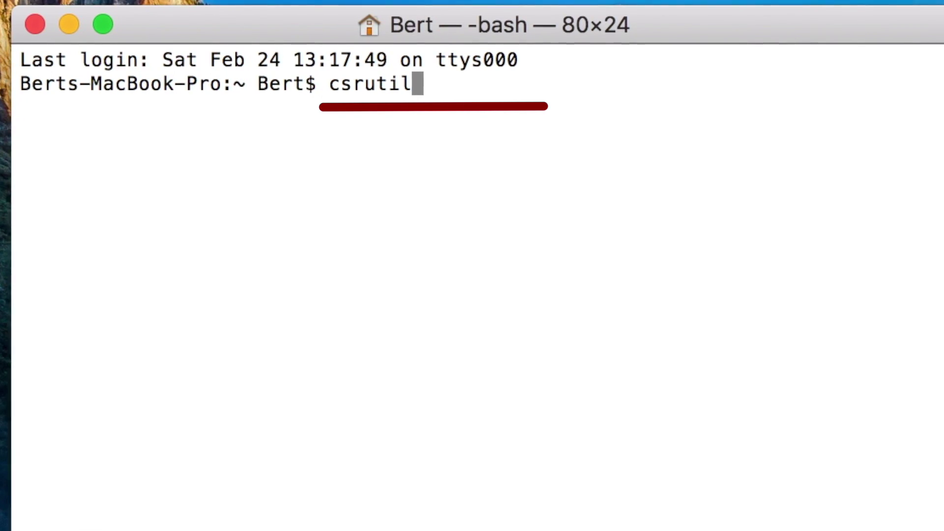
pyautogui.write(' disable')
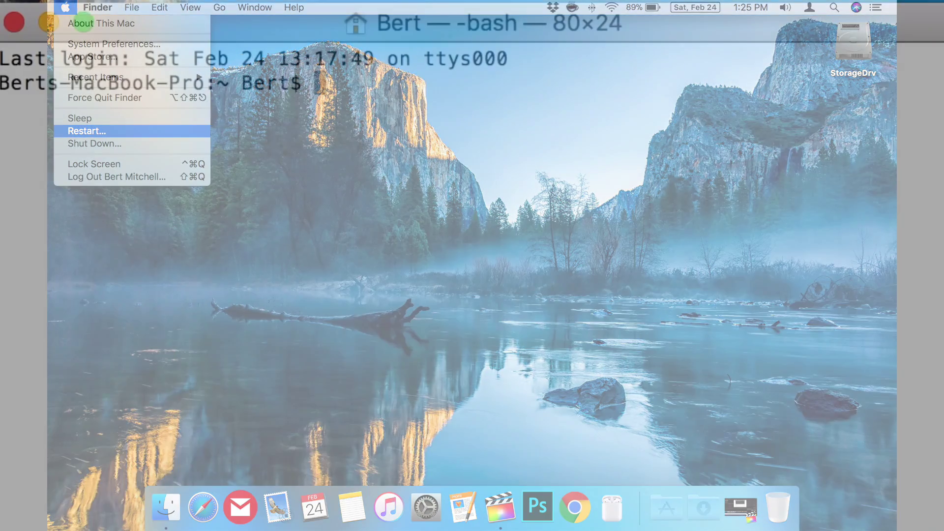
# Enter csrutil enable at the Terminal prompt to turn System Integrity Protection back on
pyautogui.write('csru')
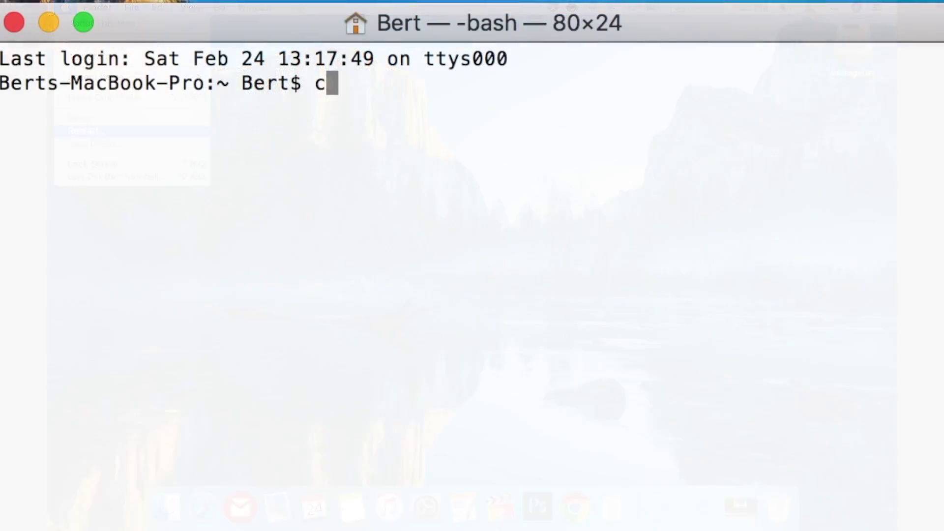
pyautogui.write('til enable')
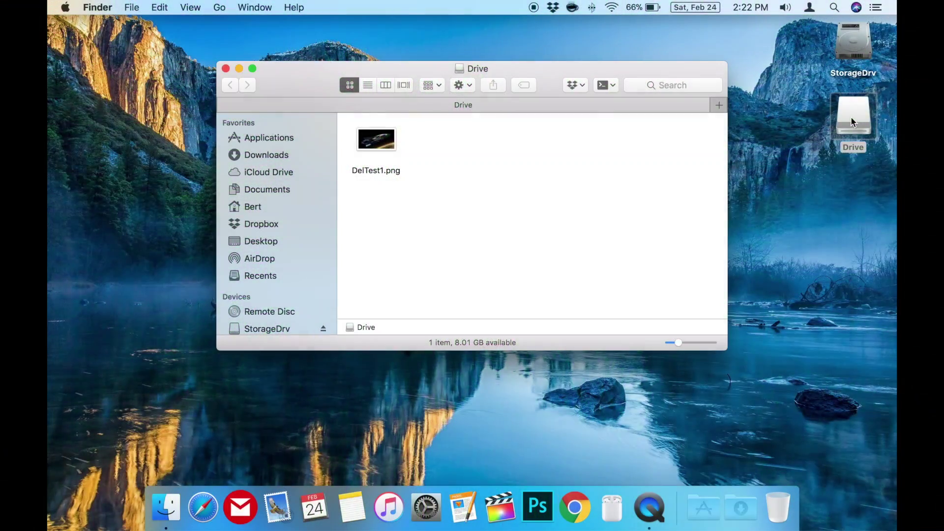
# Preview DelTest1.png on the Drive volume, then move it to the Trash
pyautogui.press('space')
pyautogui.click(380, 172)
pyautogui.rightClick(381, 145)
pyautogui.click(395, 185)
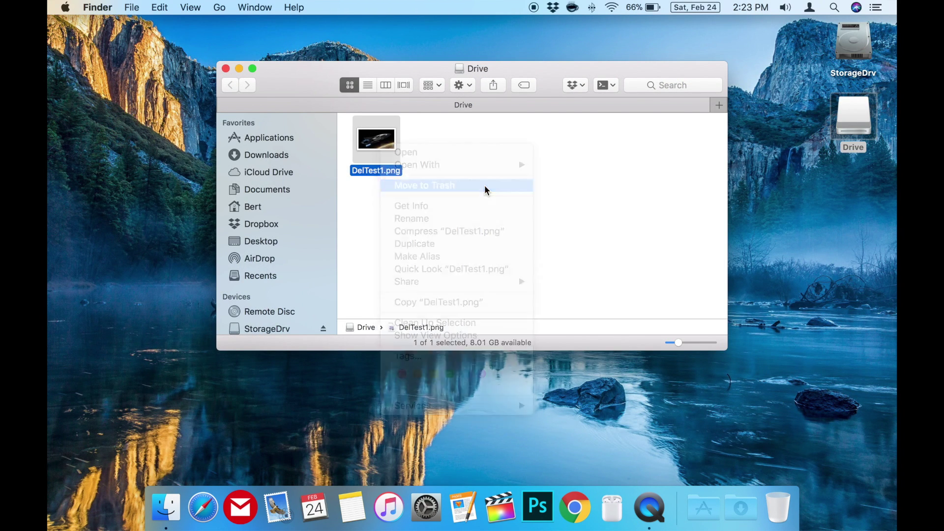
# Empty the Trash from the Dock and confirm the permanent erase
pyautogui.rightClick(781, 516)
pyautogui.click(790, 462)
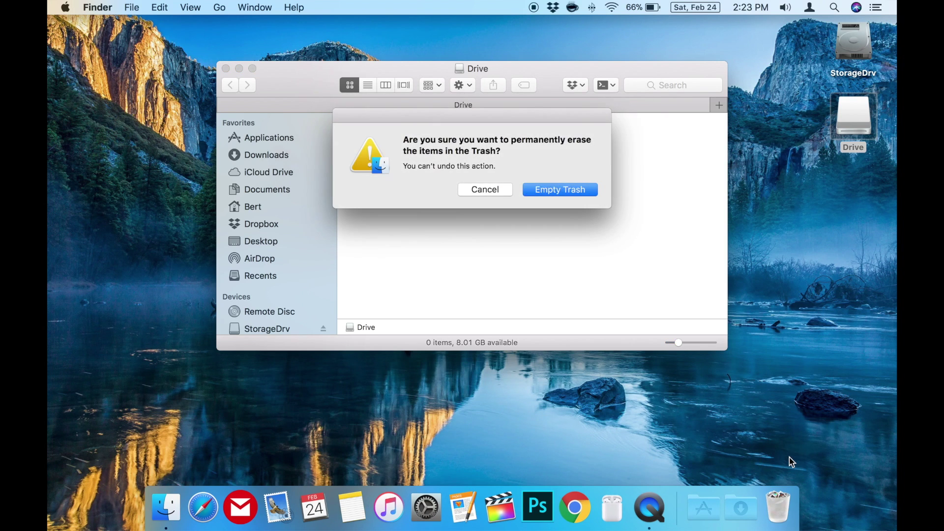
pyautogui.click(561, 190)
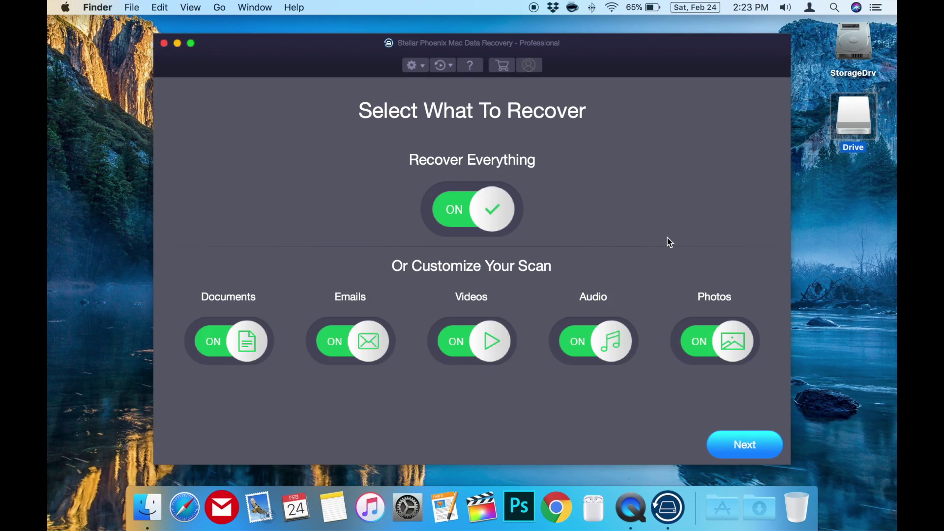
# Scan the Drive volume with Recover Everything on, finding 56 files in 20 folders
pyautogui.click(735, 446)
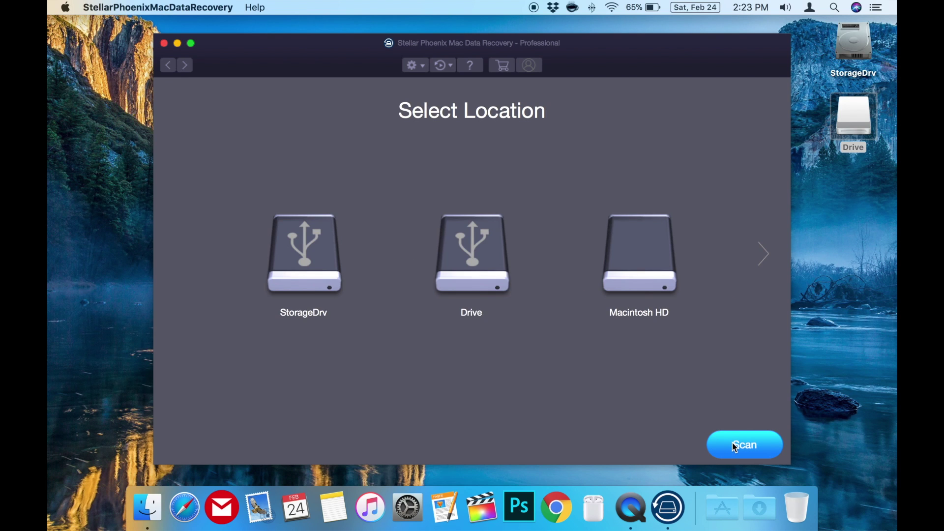
pyautogui.click(475, 247)
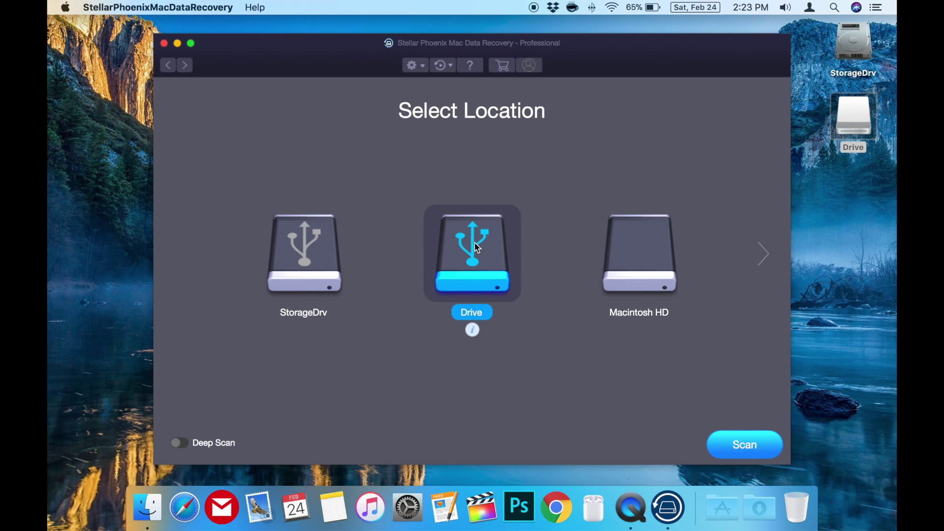
pyautogui.click(743, 446)
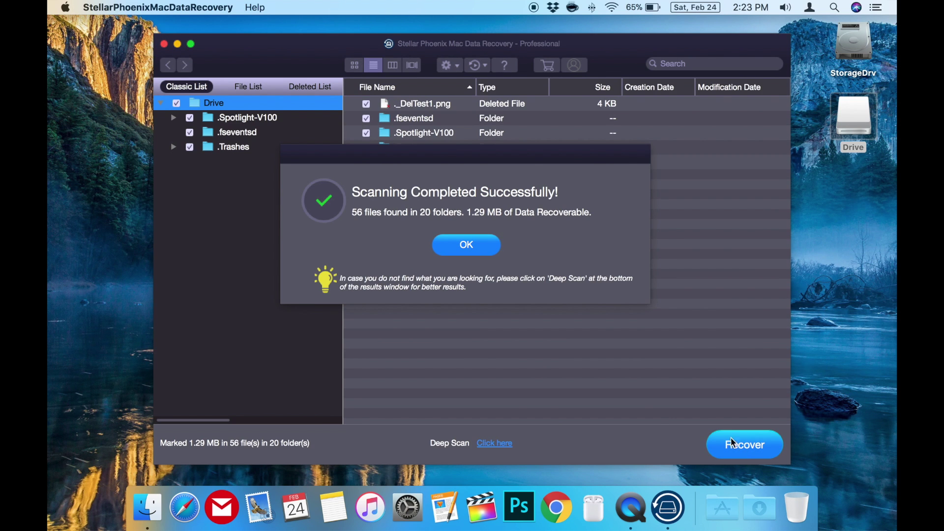
# Uncheck everything on Drive and mark only the deleted DelTest1.png (493.22 KB) for recovery
pyautogui.click(480, 251)
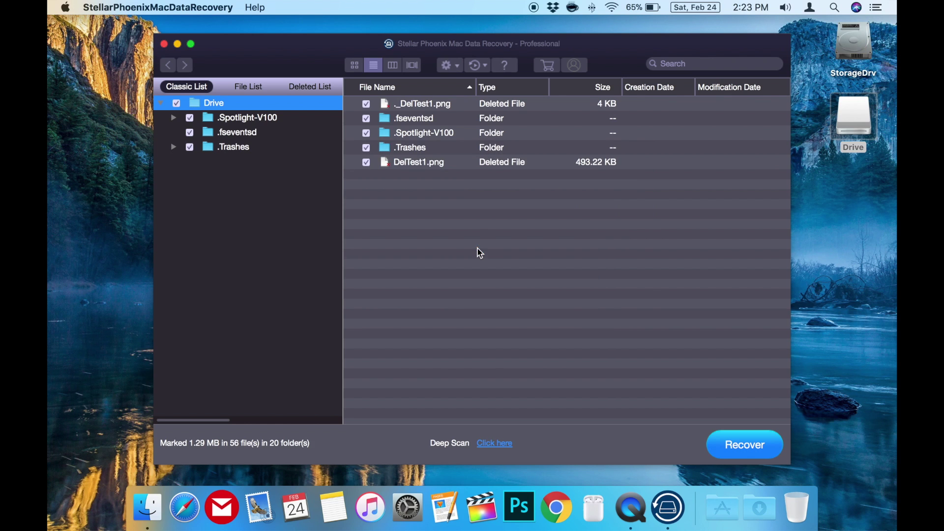
pyautogui.click(450, 162)
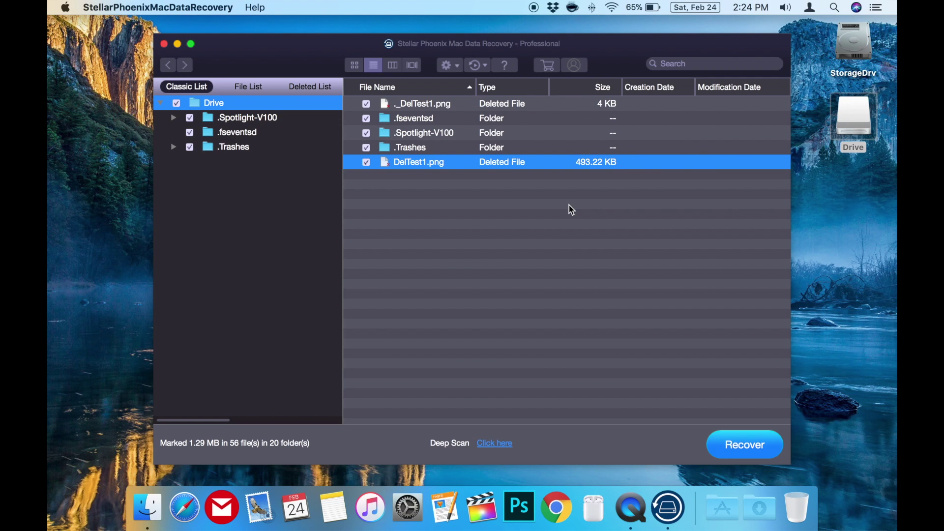
pyautogui.click(177, 105)
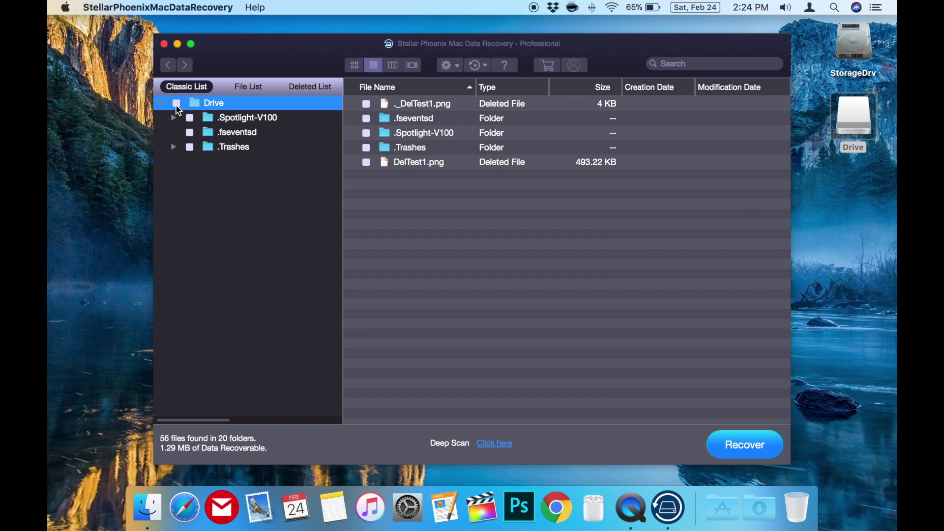
pyautogui.click(366, 163)
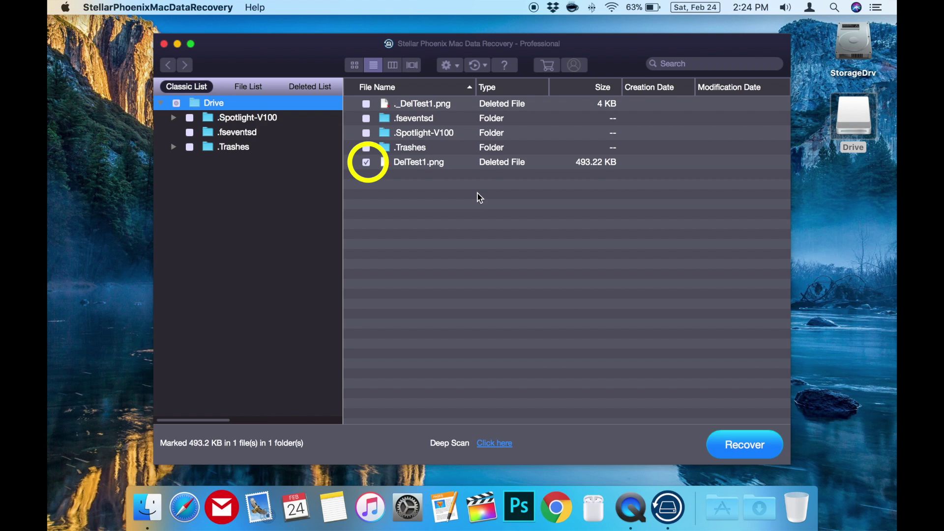
# Recover the marked DelTest1.png with the Desktop as the save destination
pyautogui.click(766, 452)
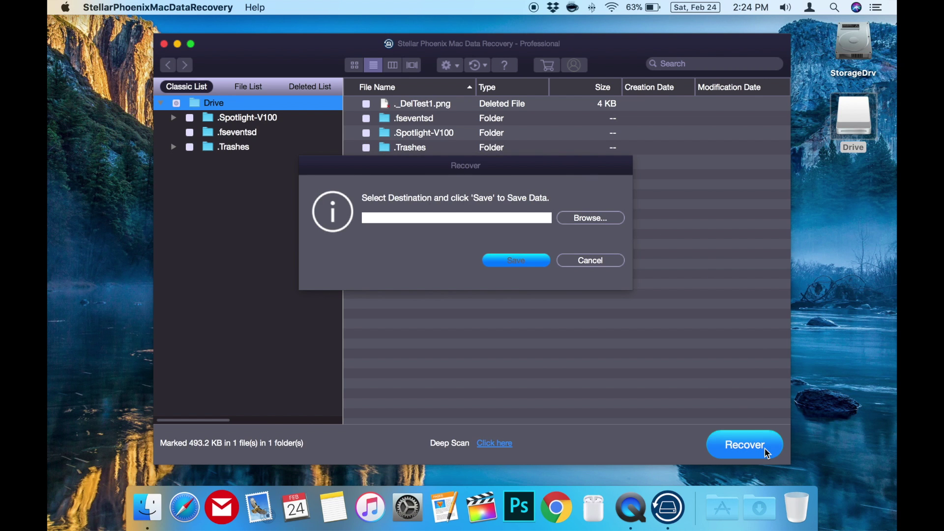
pyautogui.click(593, 217)
pyautogui.click(391, 364)
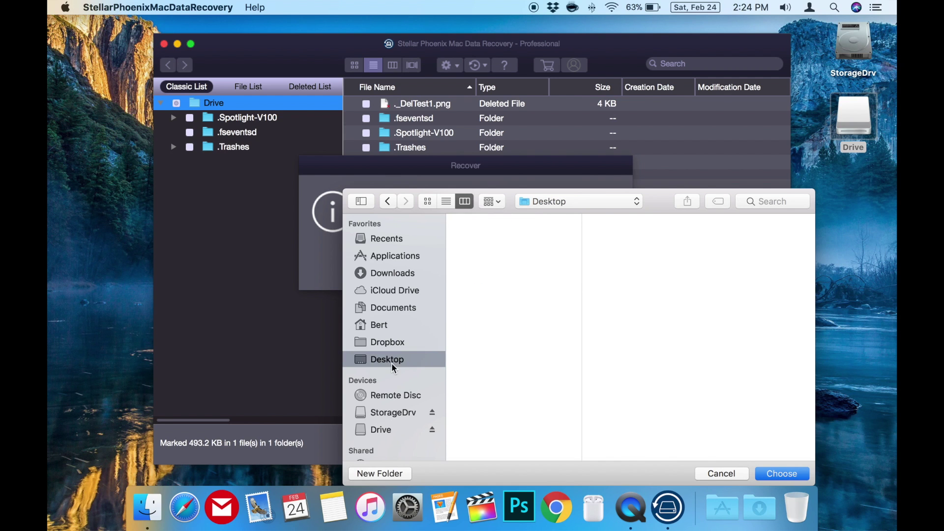
pyautogui.click(782, 474)
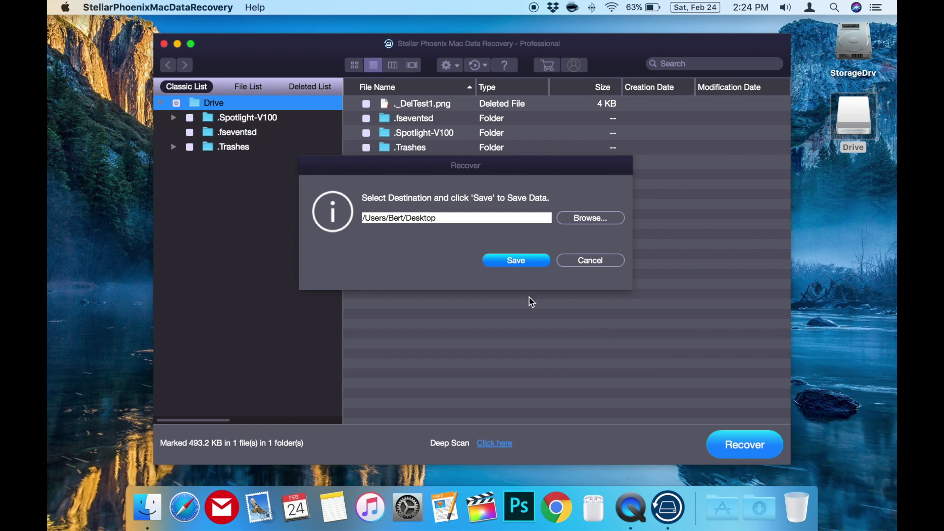
pyautogui.click(516, 261)
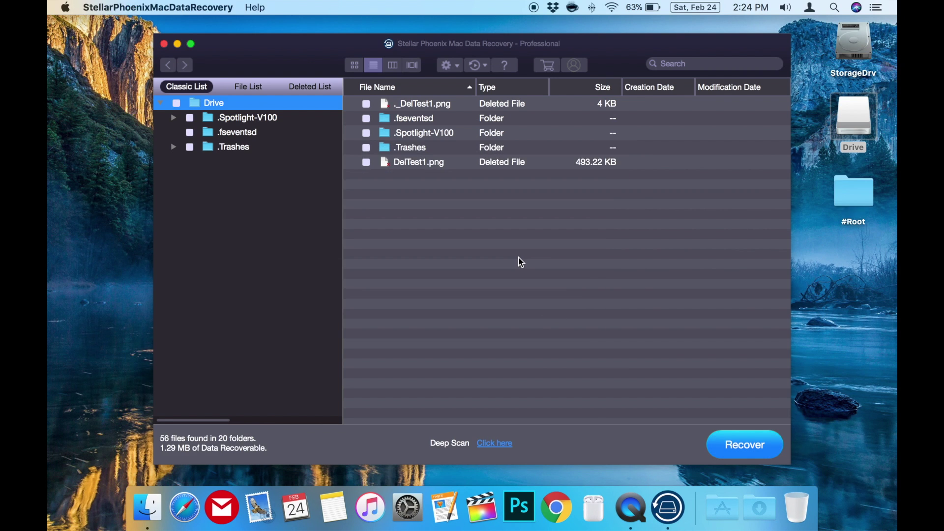
# Quick Look the recovered DelTest1.png to confirm it opens intact
pyautogui.press('space')
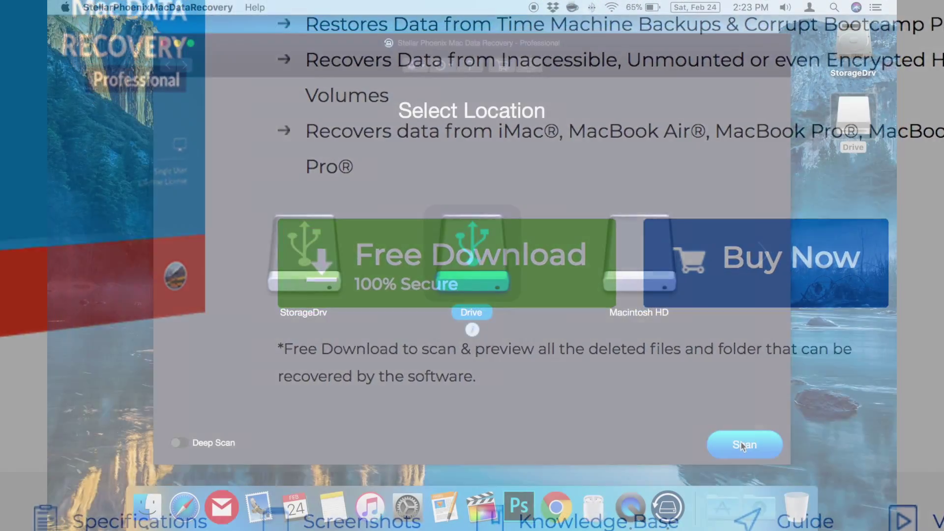
# Start a scan of the Drive volume and let it reach 75%
pyautogui.click(740, 441)
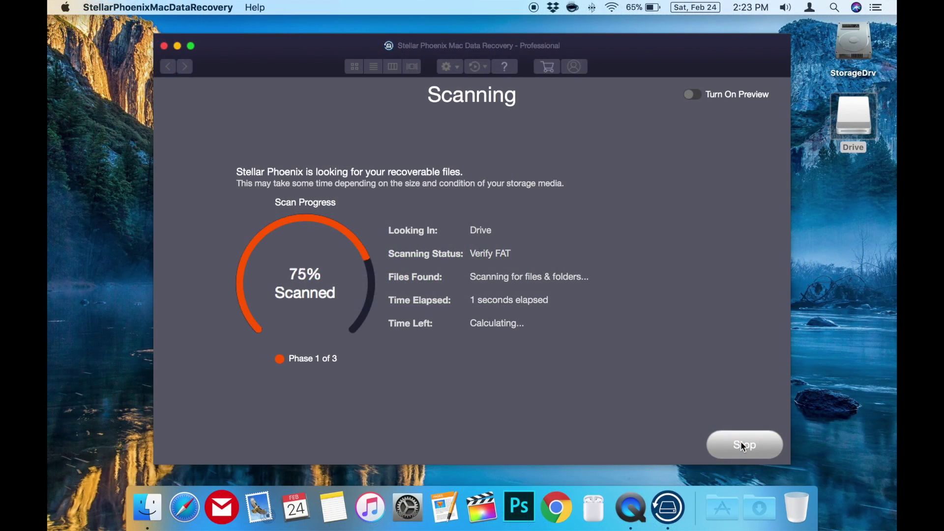